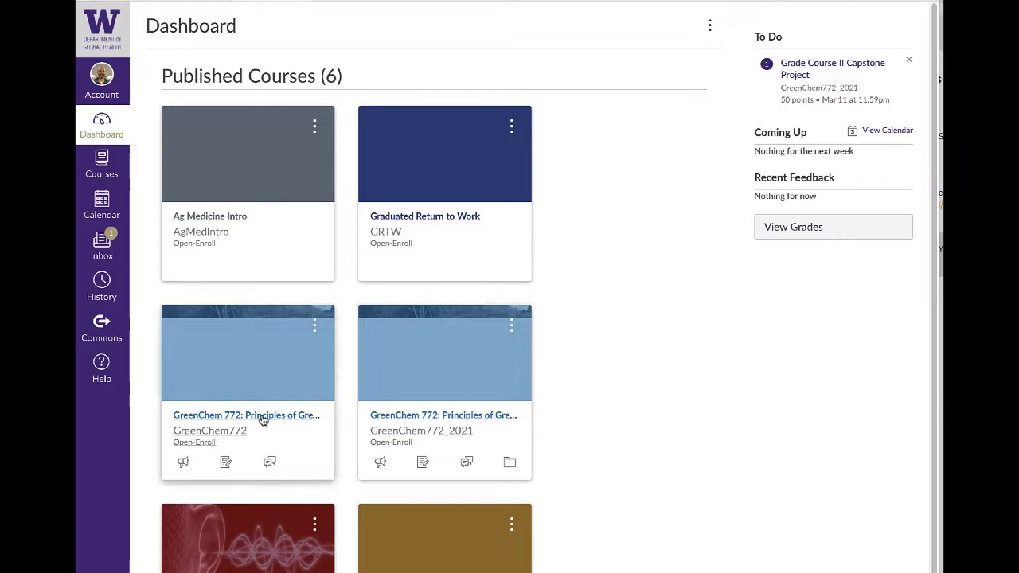
- Open the GreenChem 772 course home page from its Dashboard course card
left_click(319, 412)
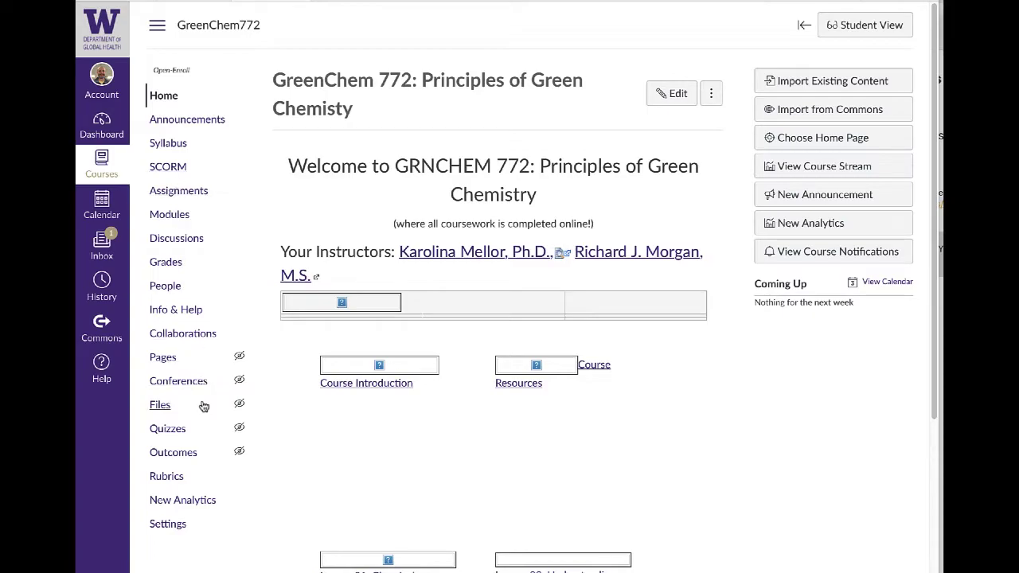
- In GreenChem772's navigation settings, move SCORM directly below Home, above Announcements
left_click(196, 517)
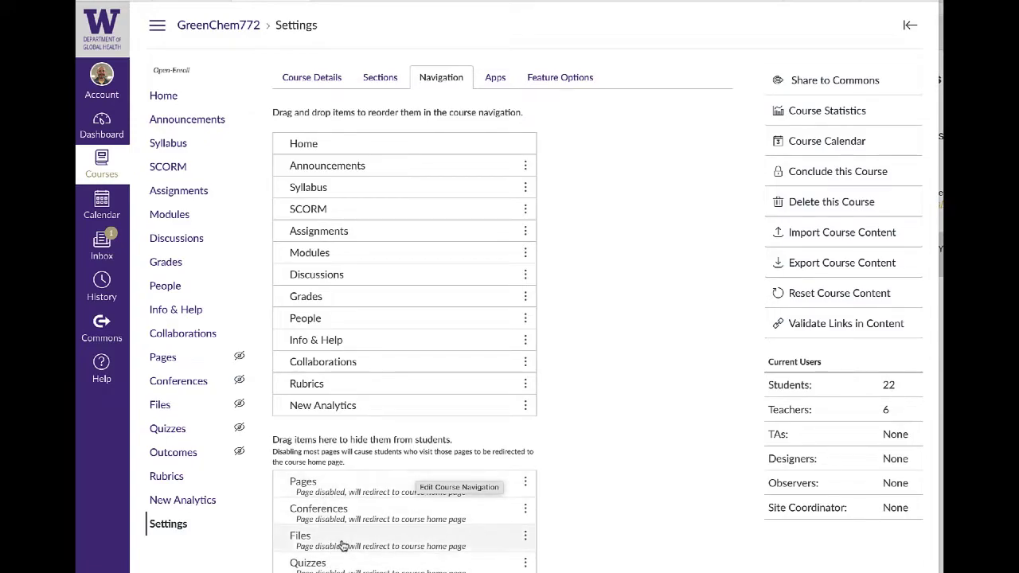
mouse_move(300, 209)
left_mouse_down()
mouse_move(298, 155)
mouse_move(296, 164)
left_mouse_up()
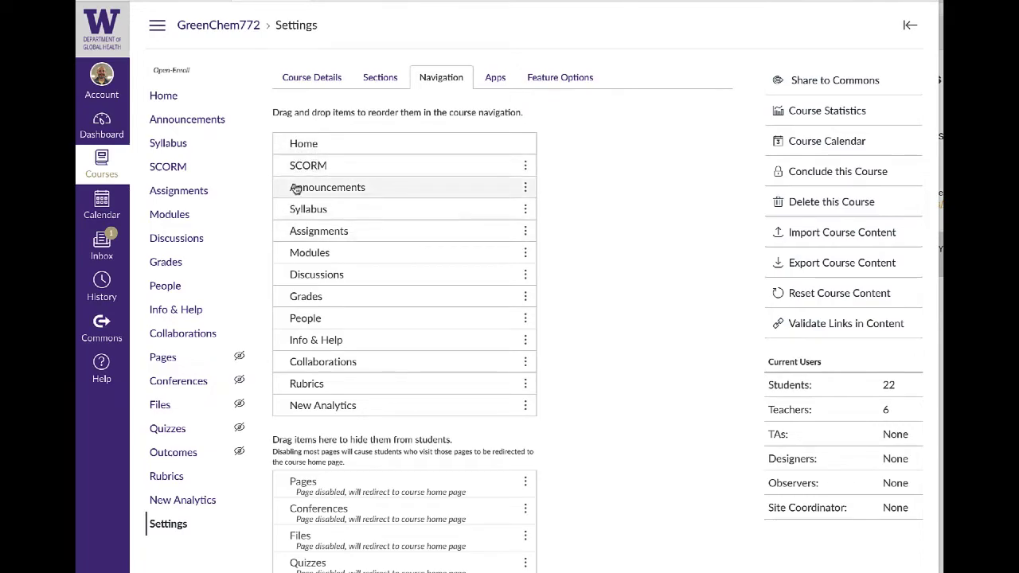
left_click(525, 165)
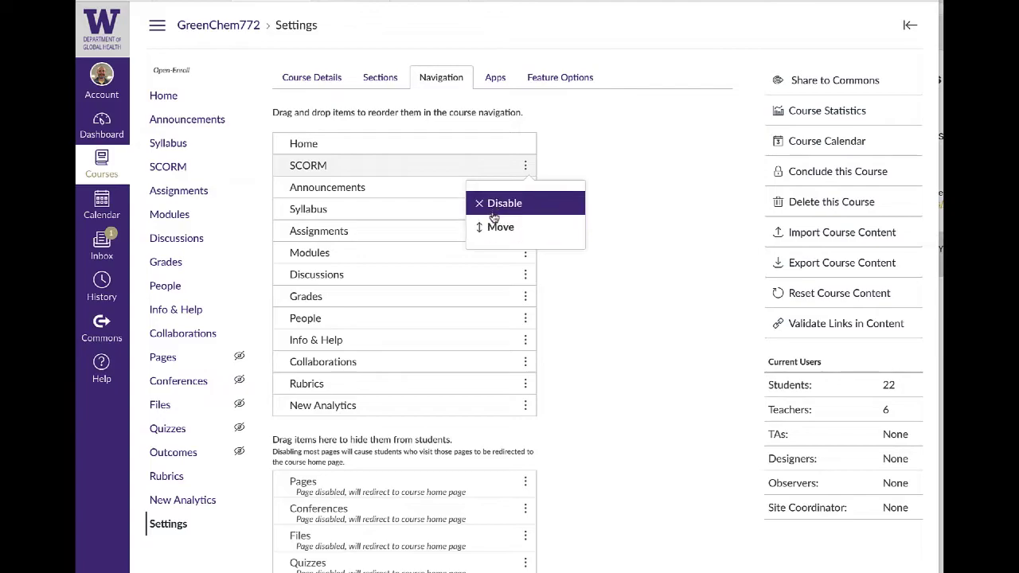
left_click(605, 150)
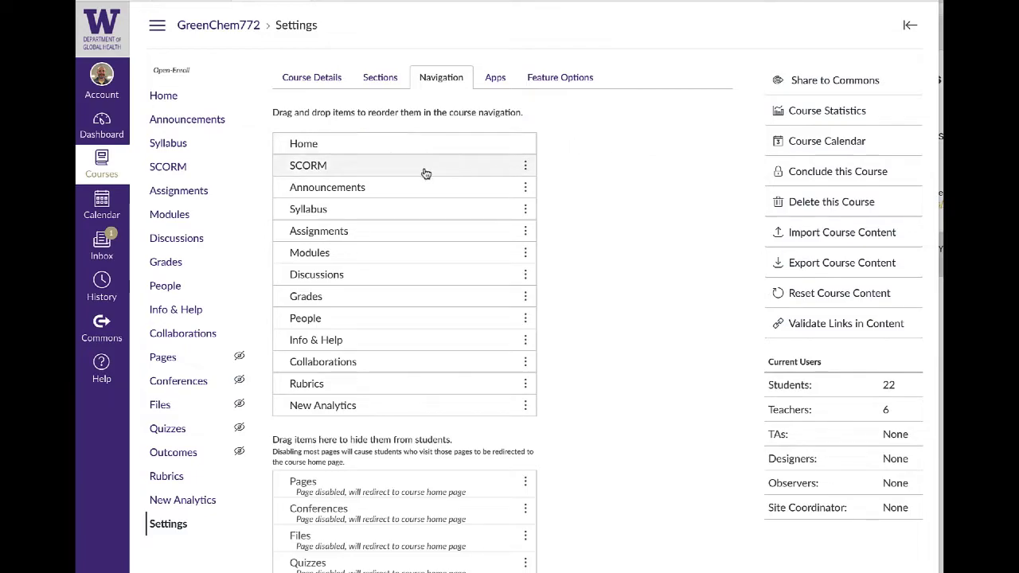
- Start a SCORM package upload and pick cp_572_M4_Q1.zip from the Downloads folder
left_click(171, 171)
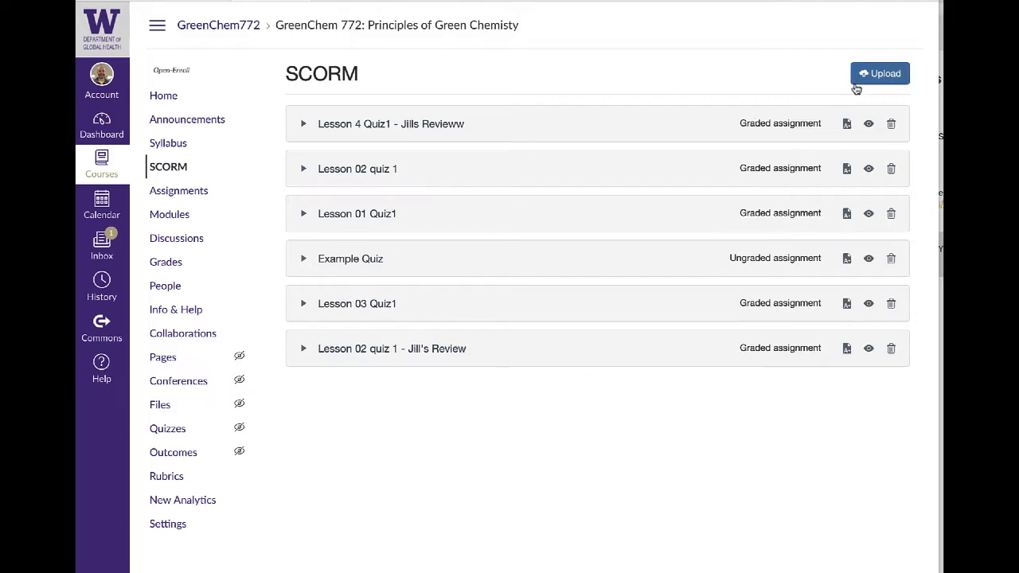
left_click(881, 74)
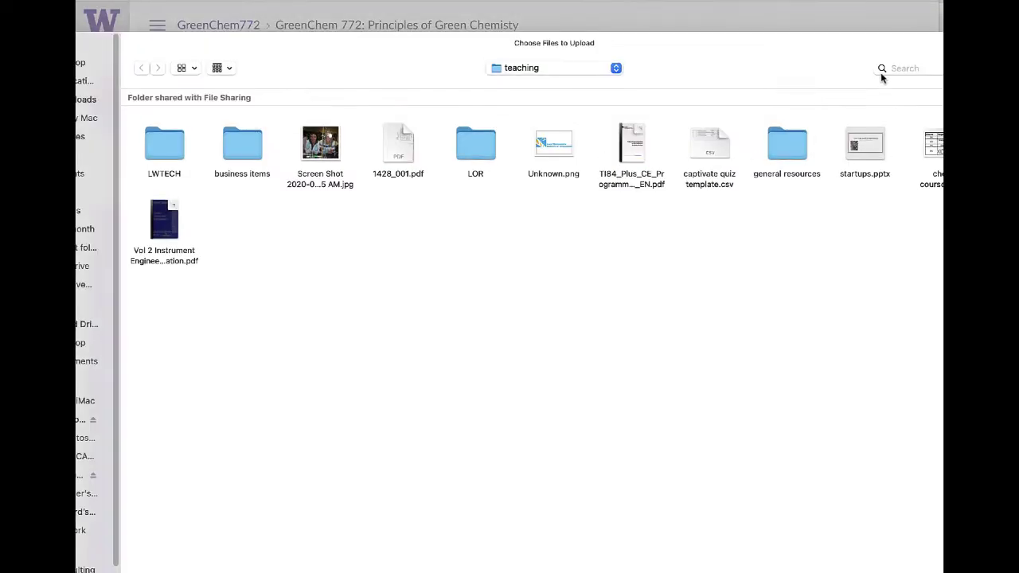
left_click(538, 69)
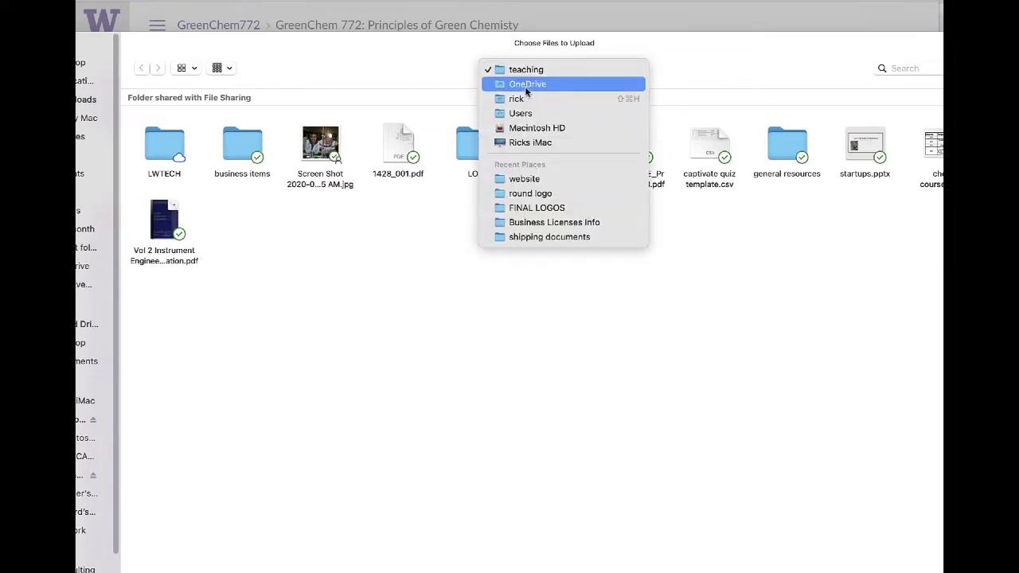
left_click(331, 71)
left_click(89, 102)
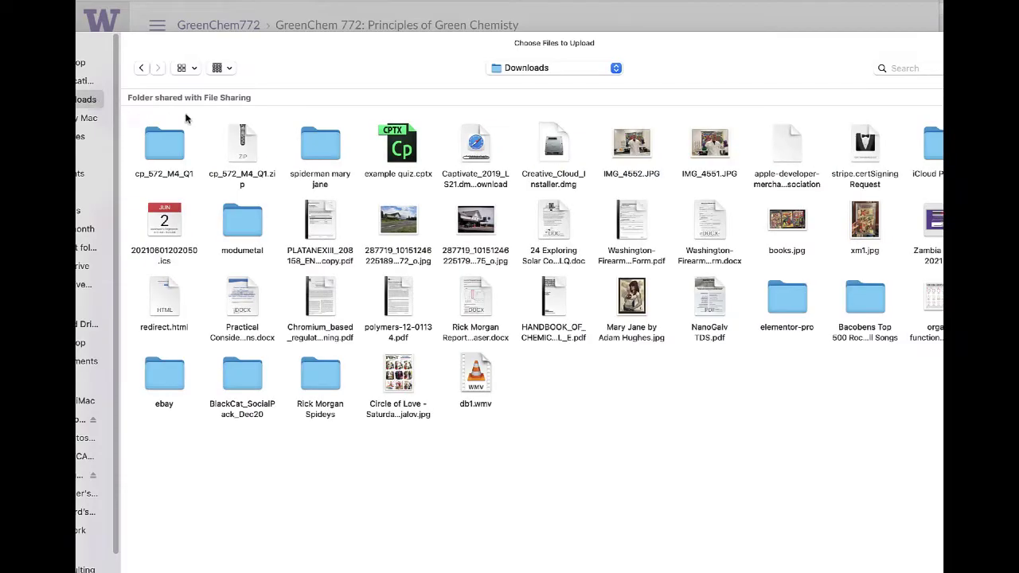
left_click(245, 154)
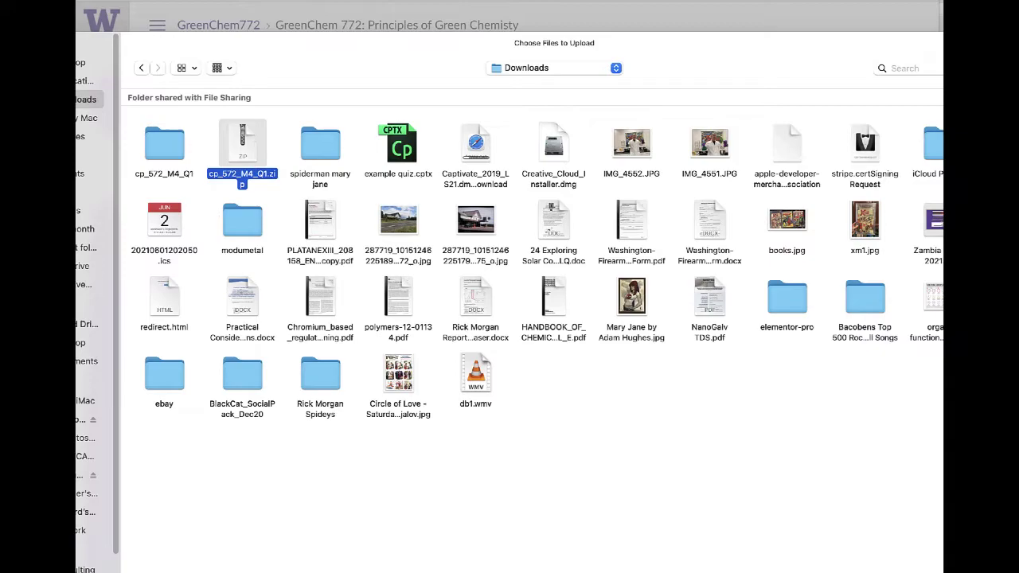
- Confirm cp_572_M4_Q1.zip and let it upload as Lesson 4 Quiz1 on the SCORM page
key("Return")
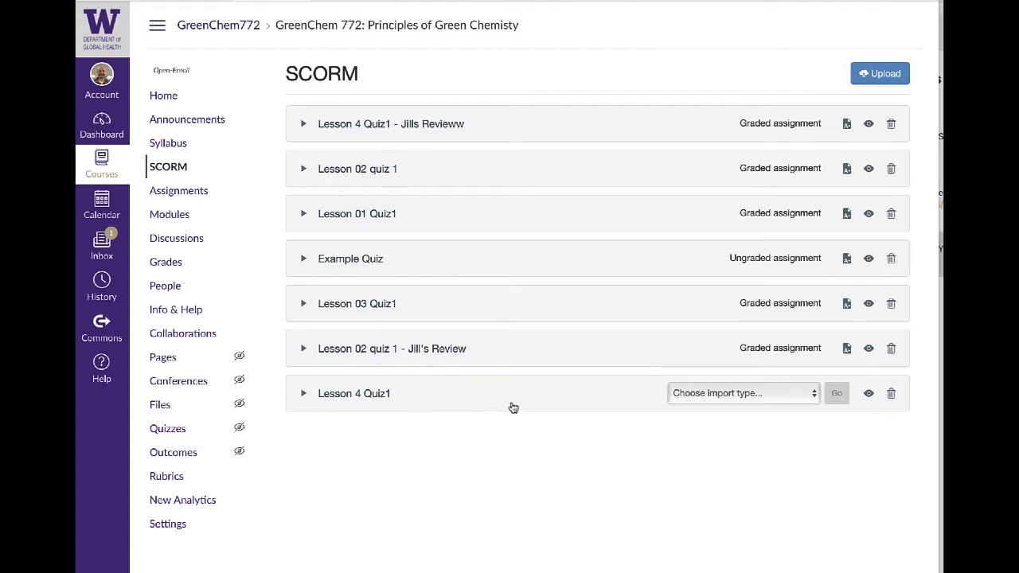
- Import Lesson 4 Quiz1 as a graded assignment, then return to the Dashboard
left_click(734, 395)
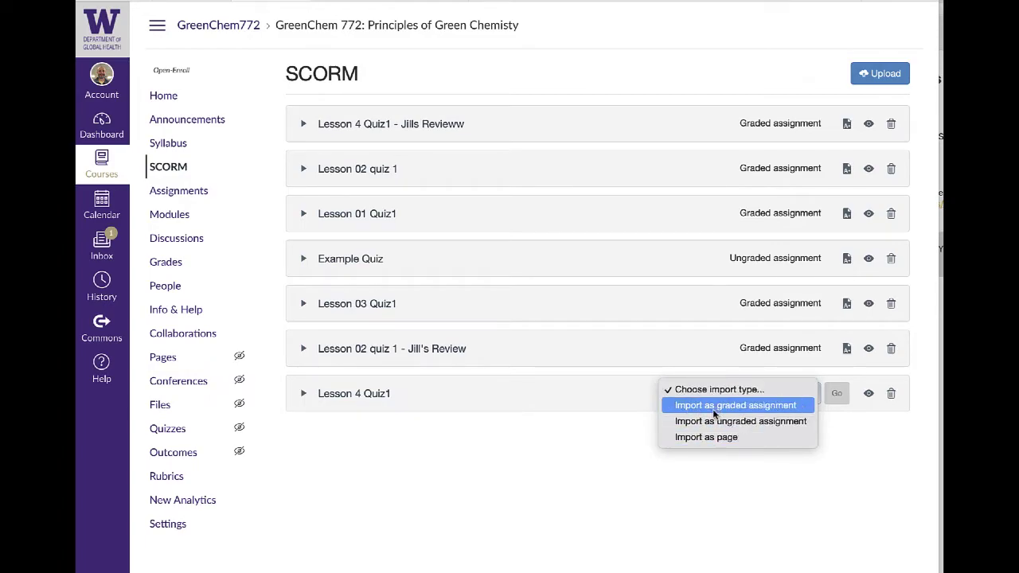
left_click(714, 414)
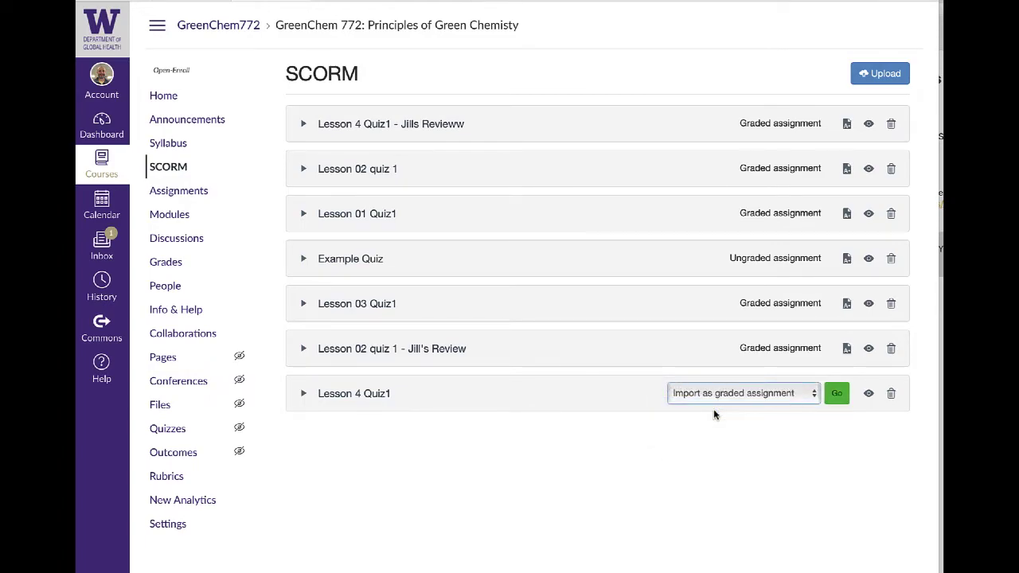
left_click(837, 395)
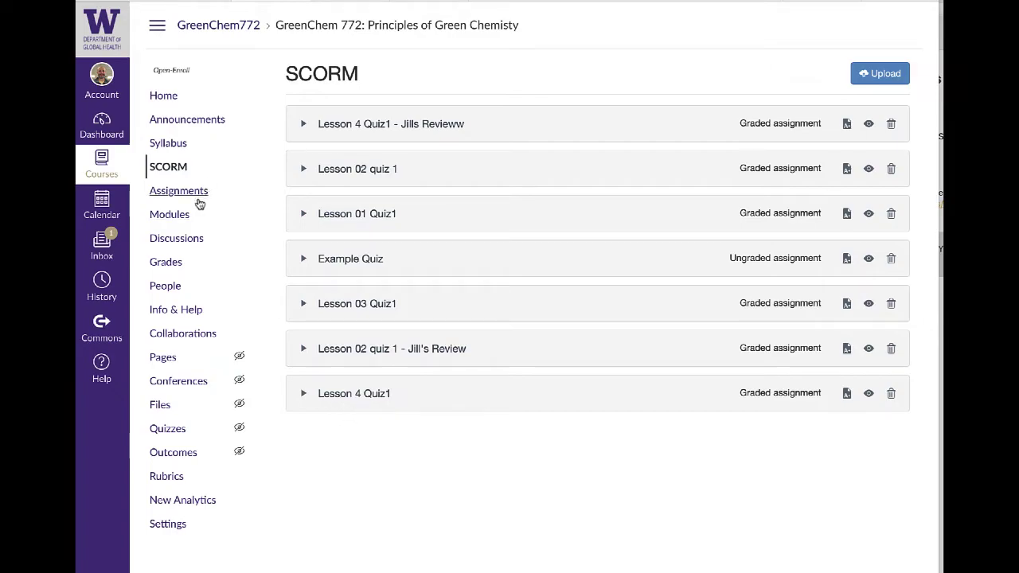
left_click(102, 125)
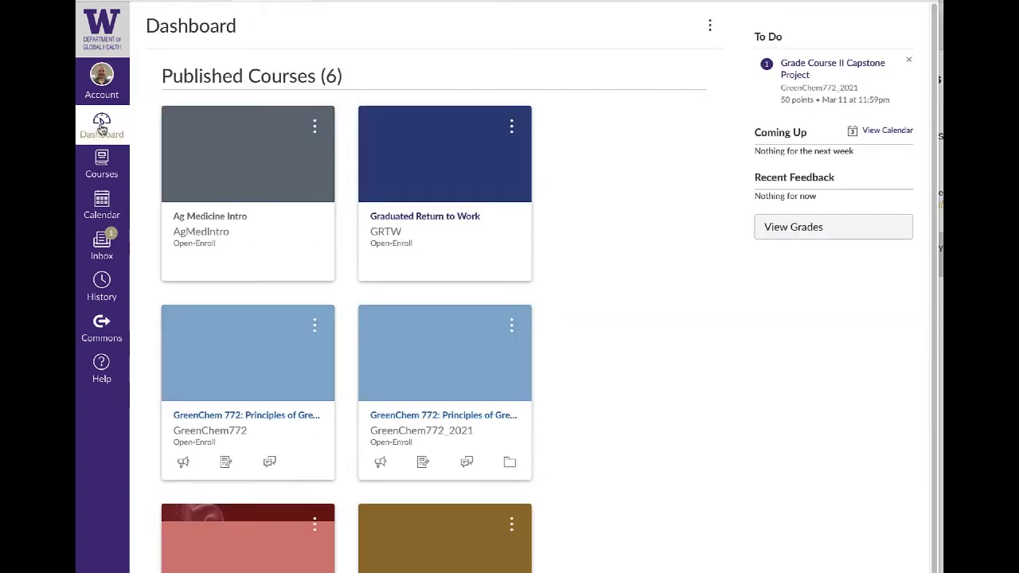
- Open GreenChem772's Assignments list and publish Lesson 4 Quiz1 (100 pts)
left_click(214, 416)
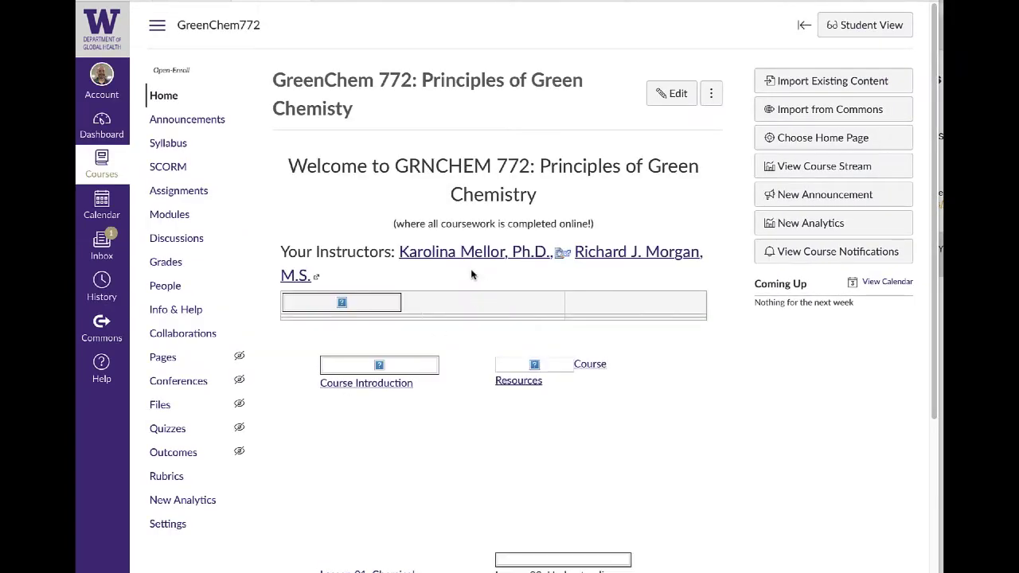
left_click(170, 216)
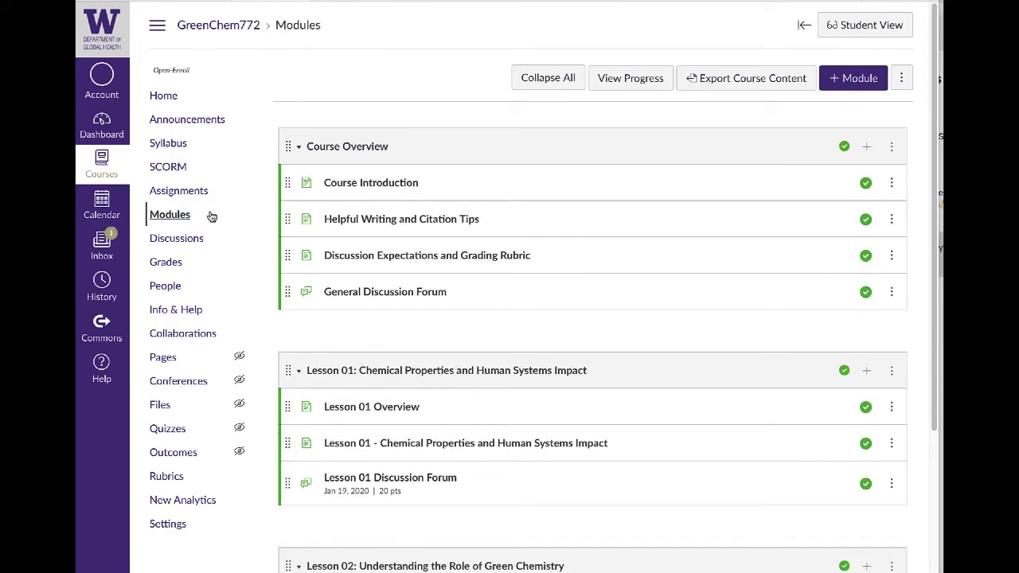
left_click(161, 194)
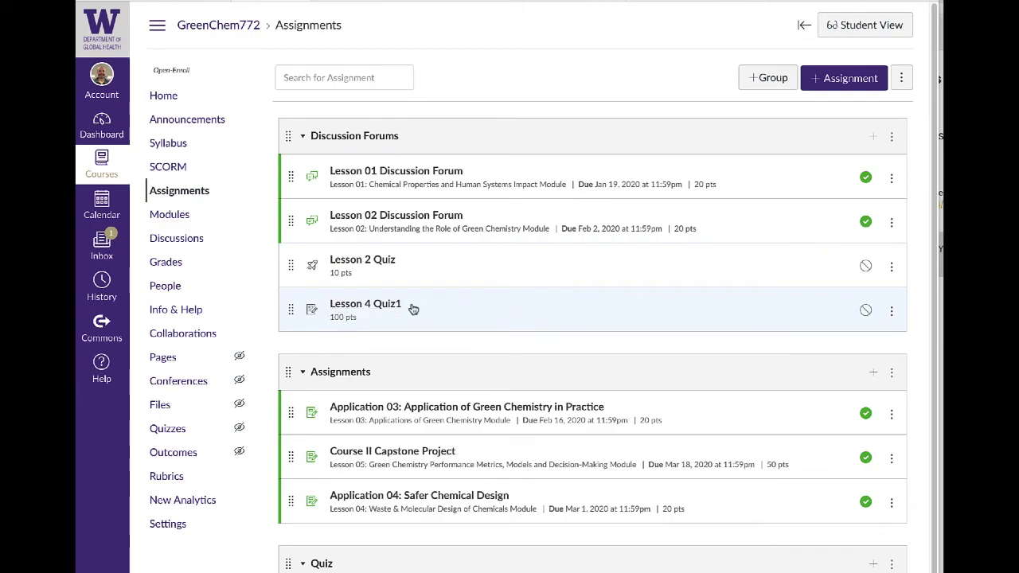
left_click(865, 310)
- Try moving Lesson 4 Quiz1 into the Assignments group, checking its actions menu unused
left_click_drag(293, 317, 288, 308)
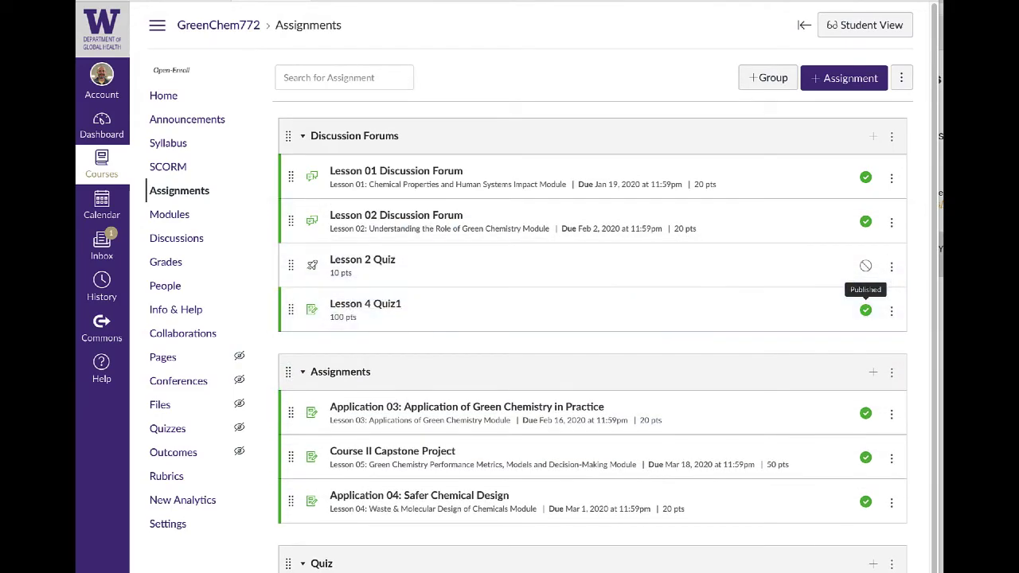
left_click(892, 312)
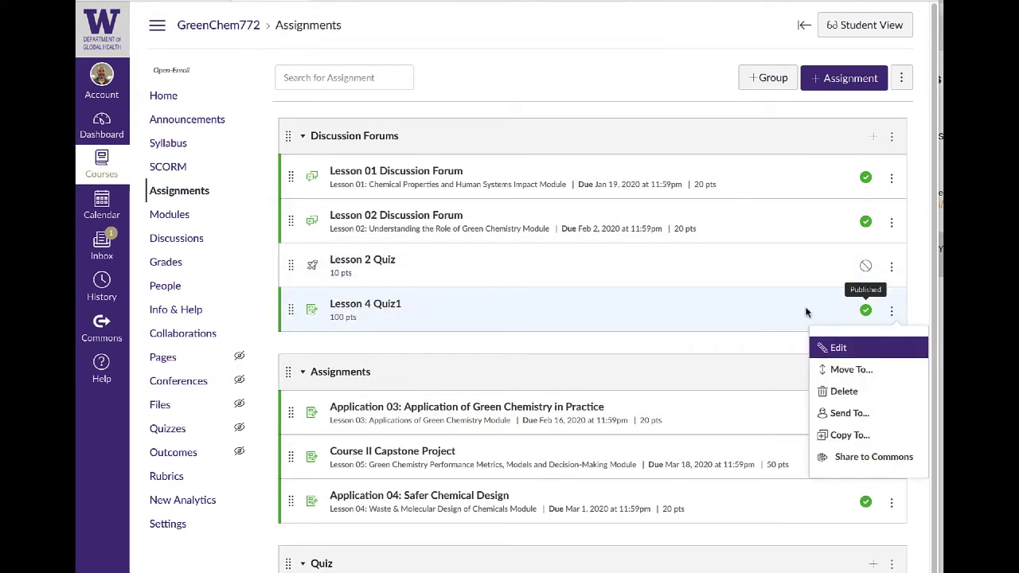
left_click(690, 320)
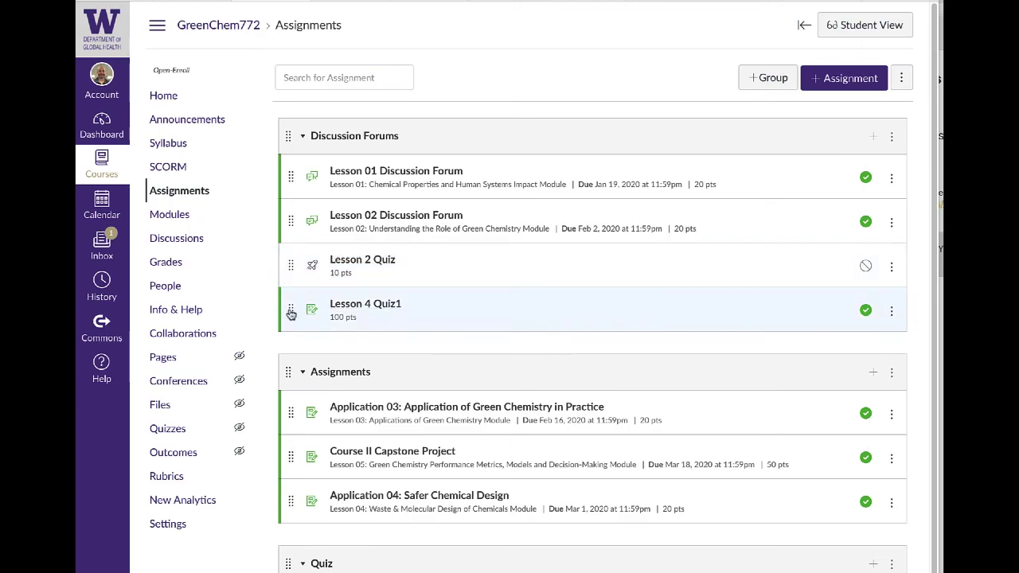
mouse_move(291, 310)
left_mouse_down()
mouse_move(296, 557)
mouse_move(301, 301)
left_mouse_up()
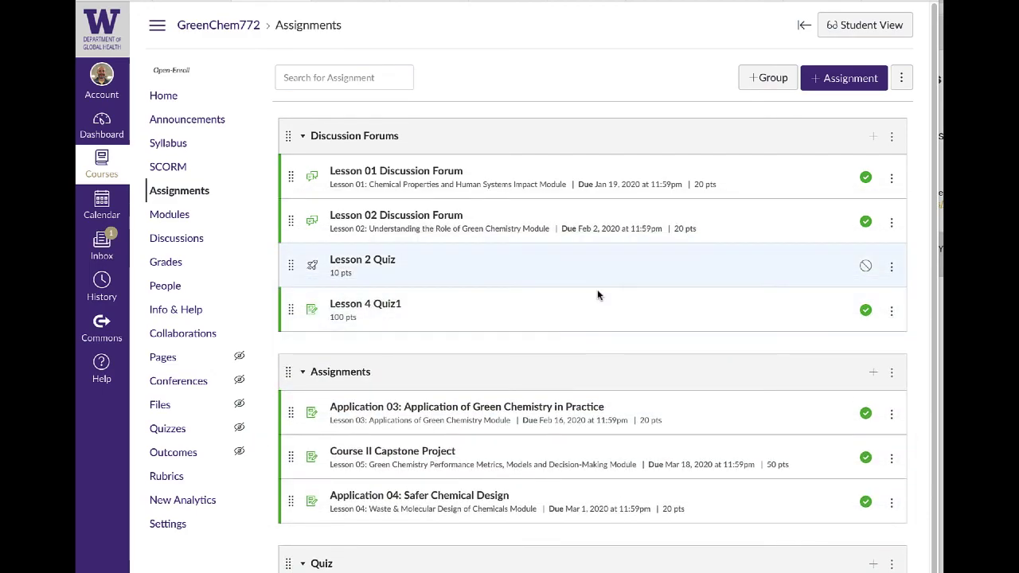